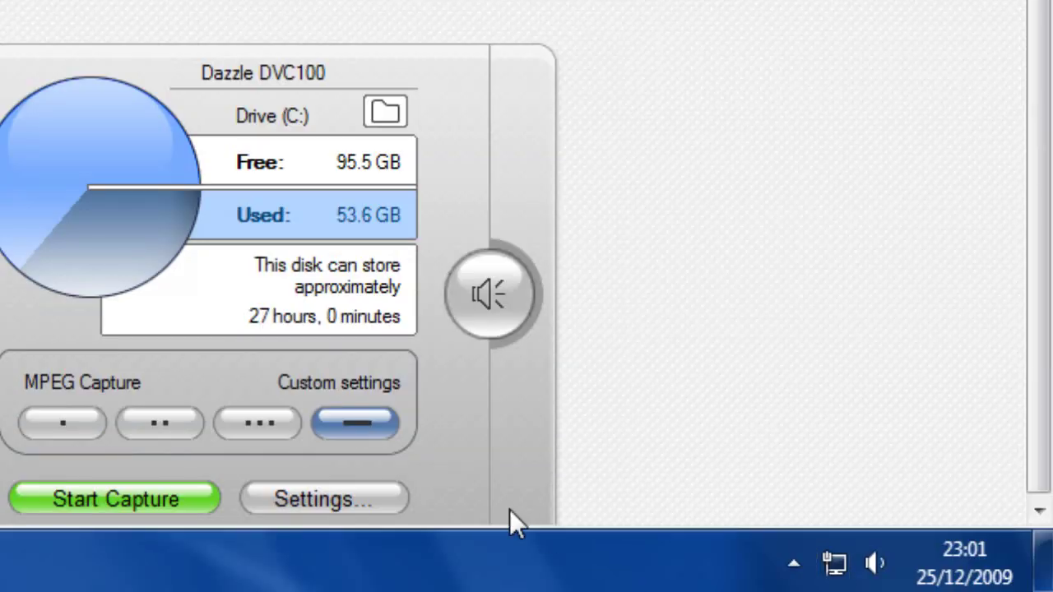
- Set the capture source to NTSC, 16:9 aspect ratio with capture preview on, and dismiss the signal warning
left_click(366, 516)
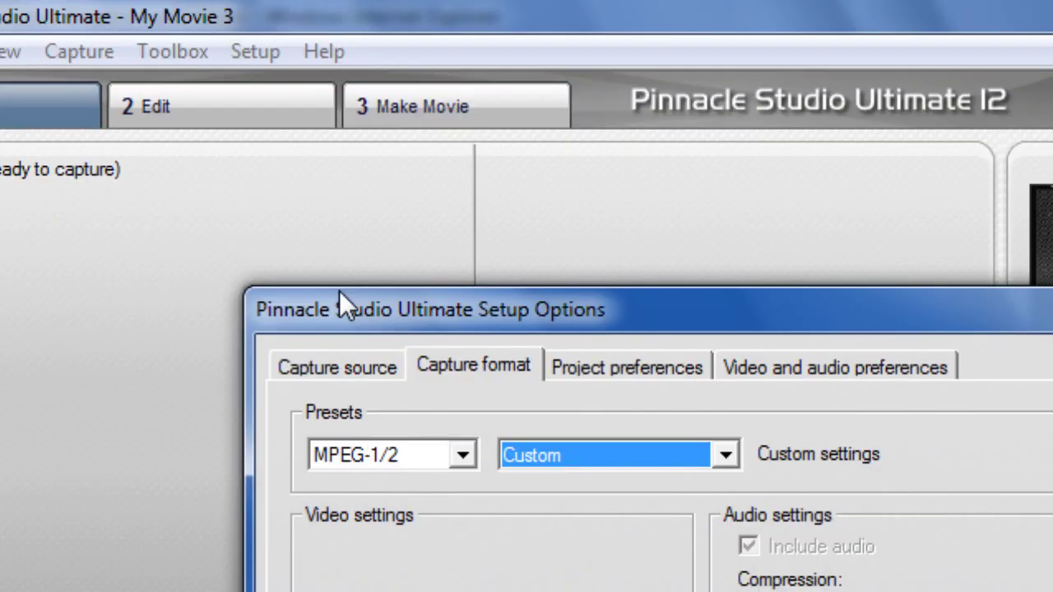
left_click(349, 363)
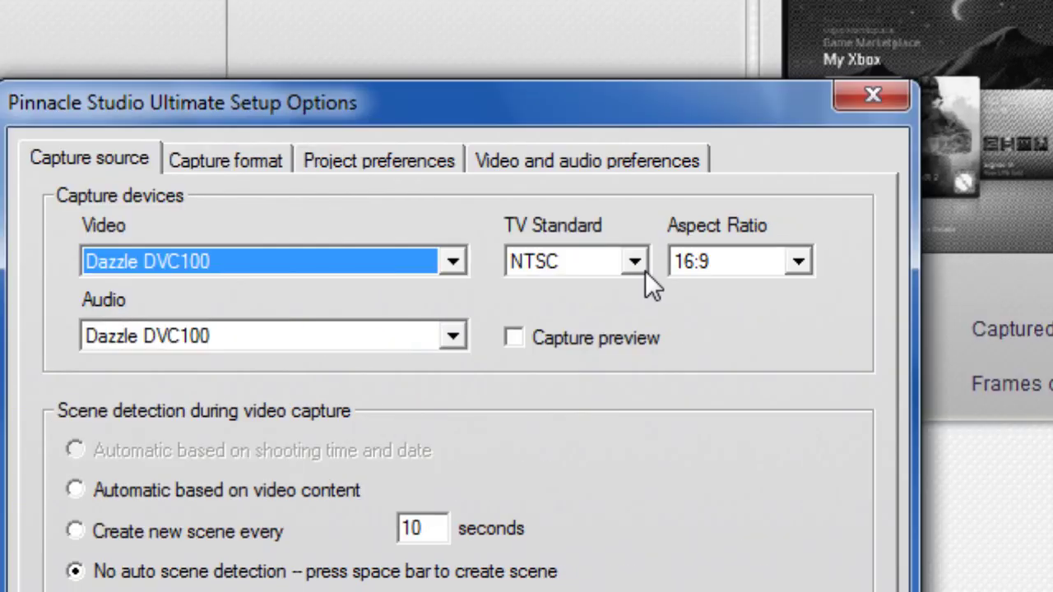
left_click(645, 270)
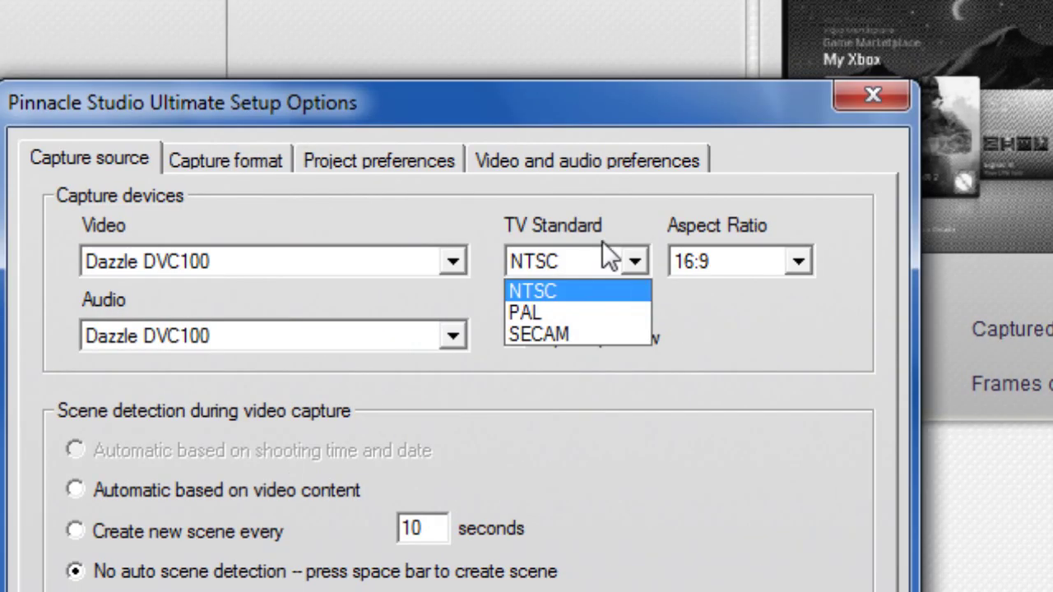
left_click(587, 290)
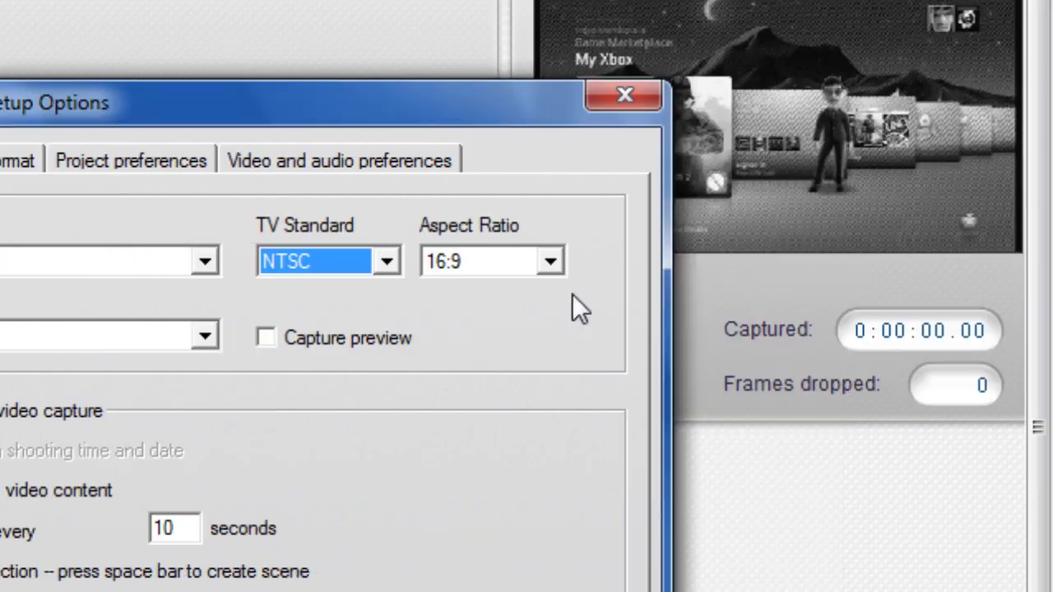
left_click(773, 259)
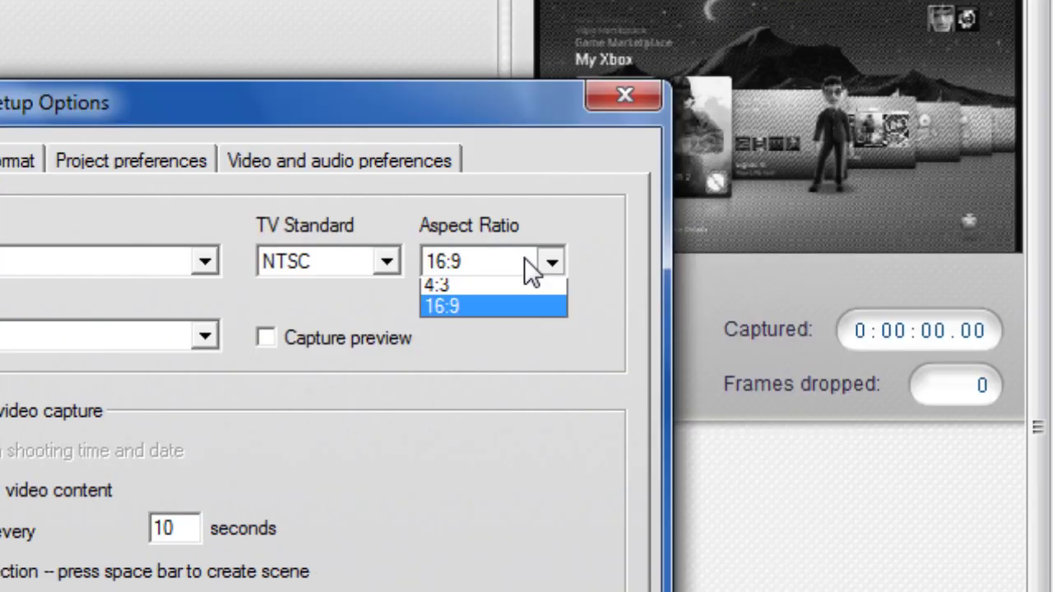
left_click(442, 307)
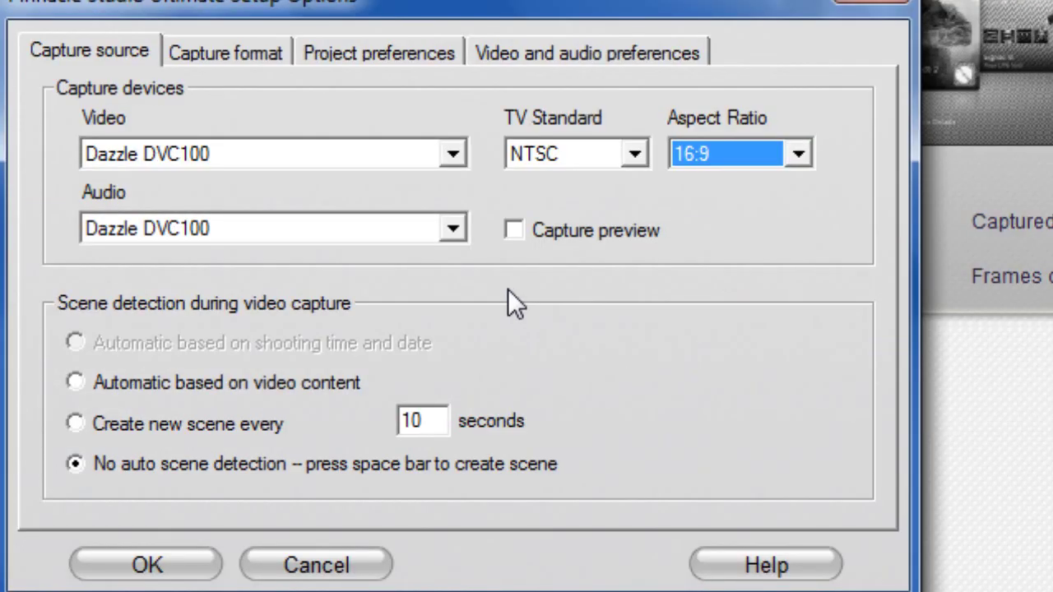
left_click(516, 232)
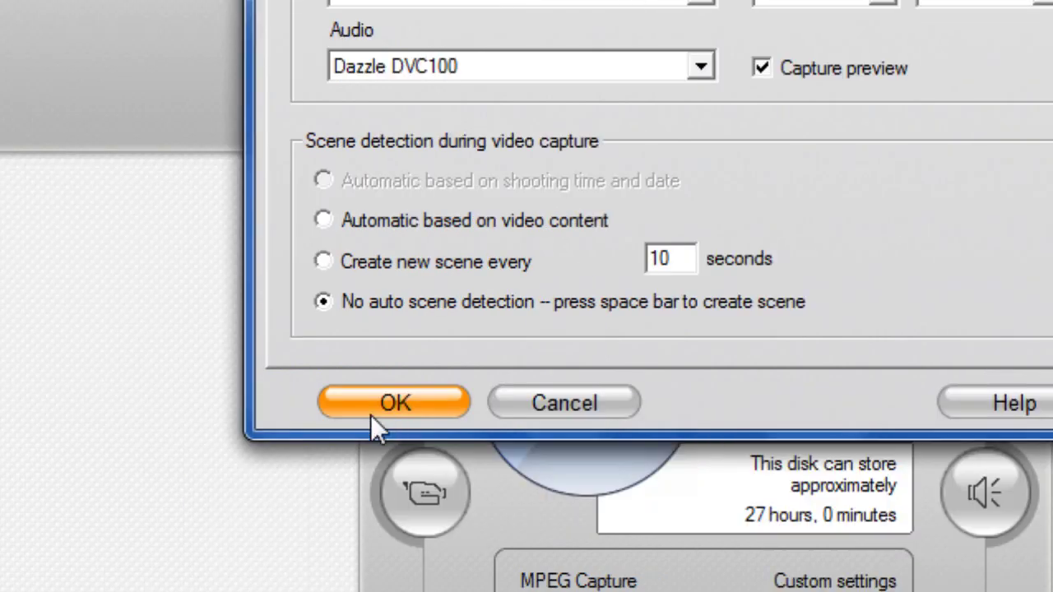
left_click(142, 407)
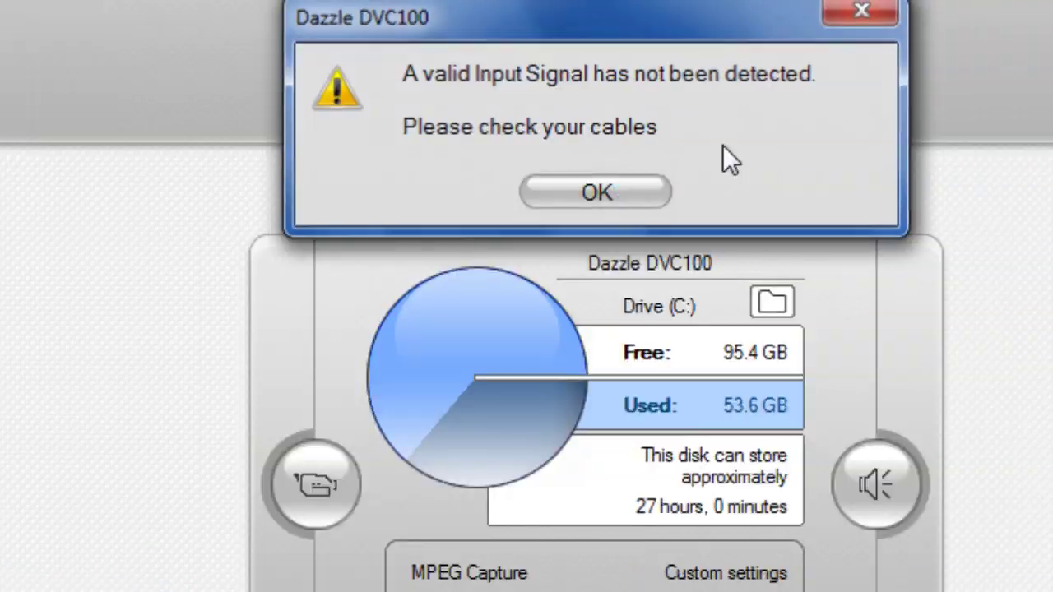
left_click(597, 192)
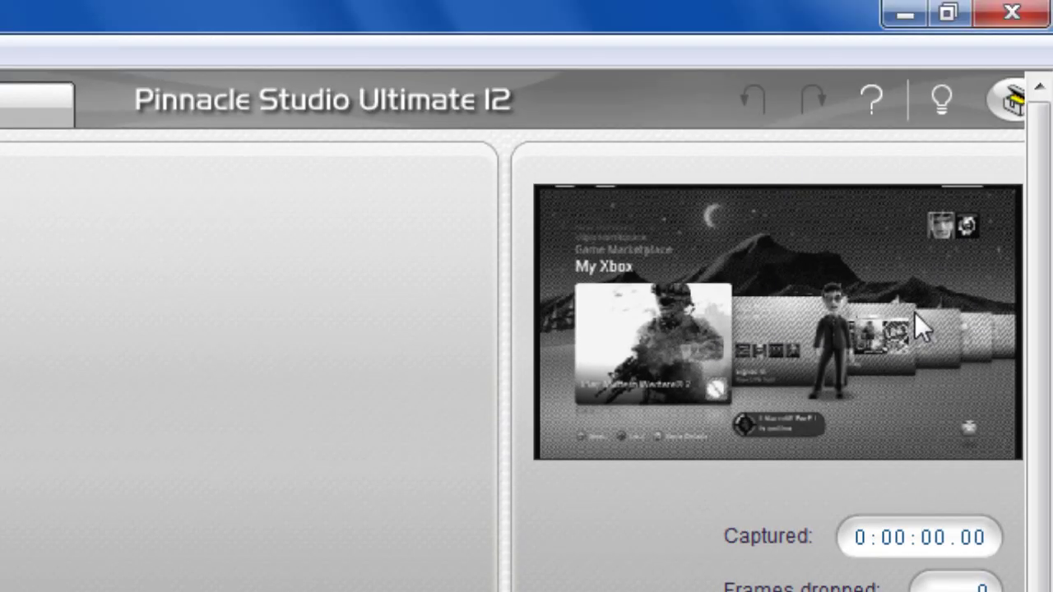
- Launch AMCap and switch its capture device to Dazzle DVC100 Video
left_click(41, 559)
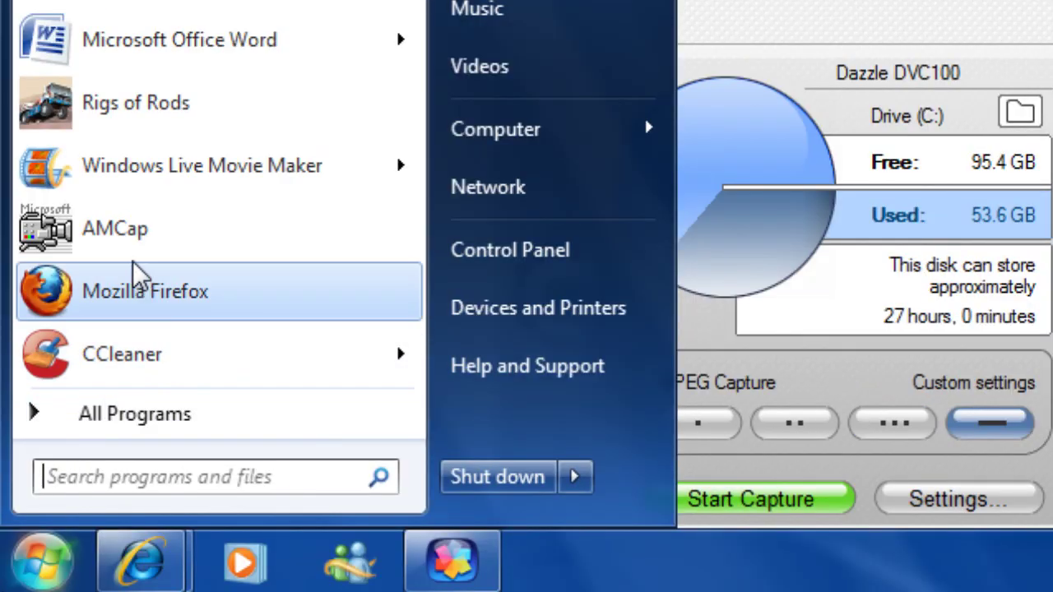
left_click(138, 235)
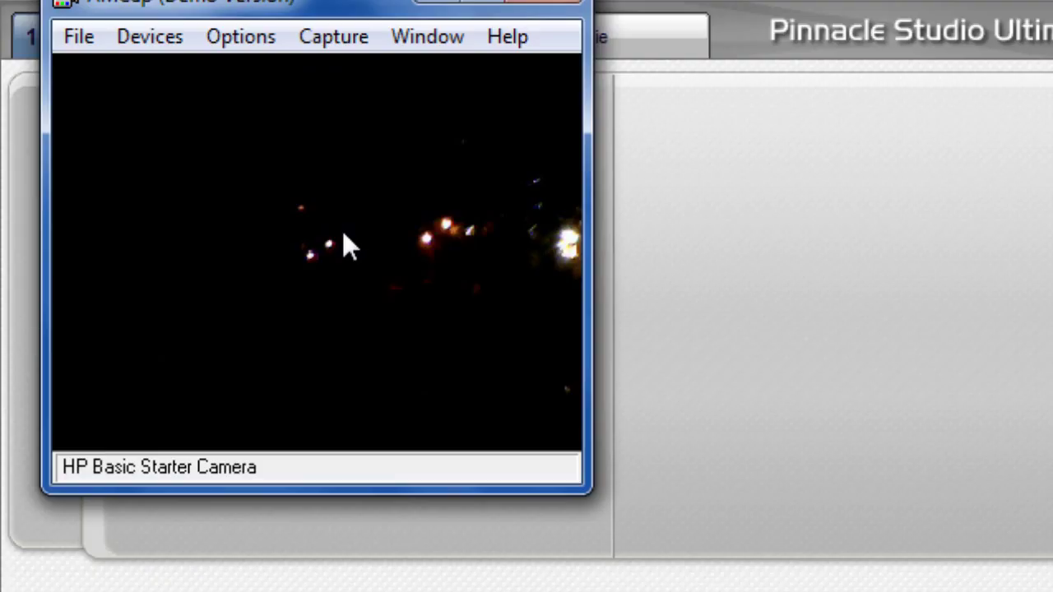
left_click_drag(185, 13, 662, 378)
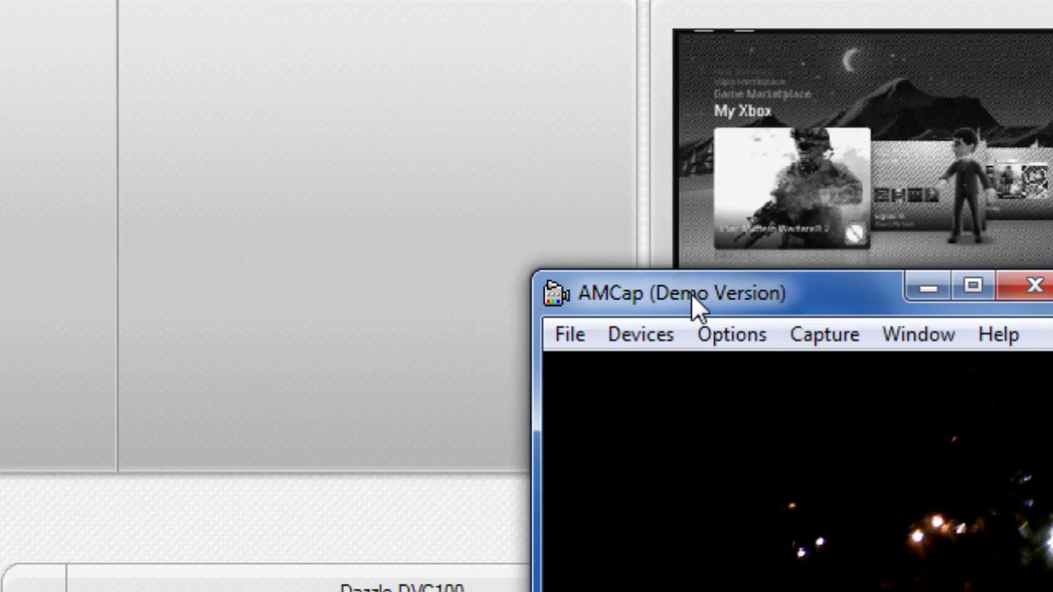
left_click(641, 334)
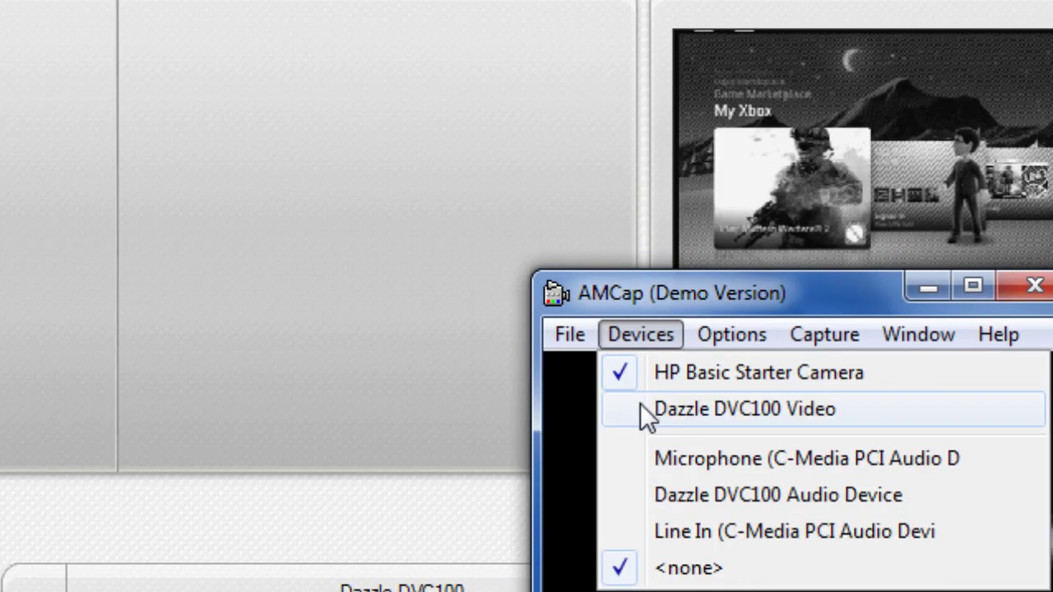
left_click(640, 408)
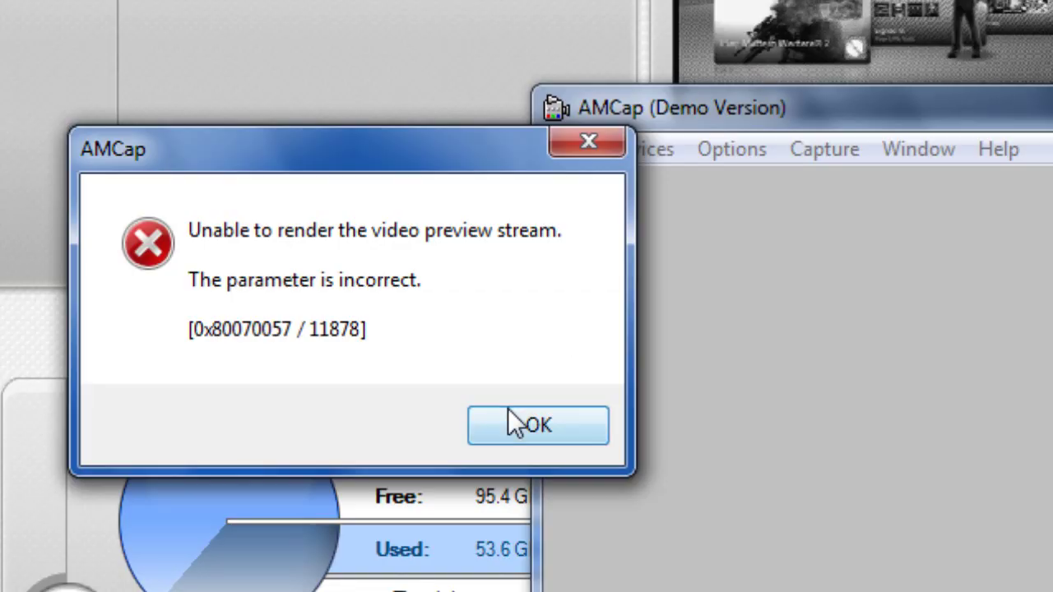
left_click(510, 415)
- Change the Video Capture Filter's video standard from NTSC_M to SECAM_B and close AMCap
left_click(735, 151)
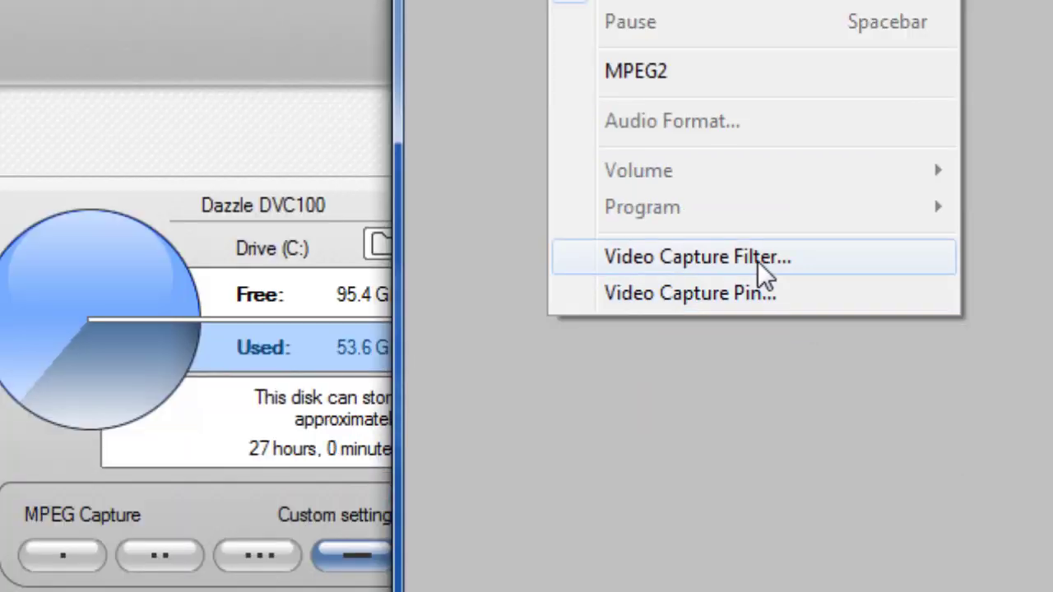
left_click(758, 261)
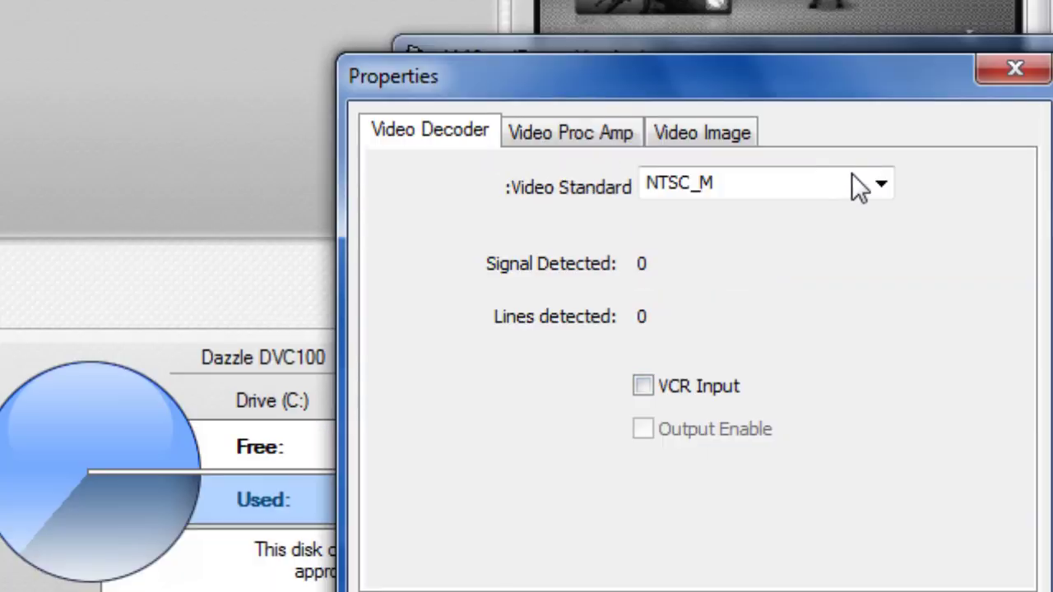
left_click(878, 186)
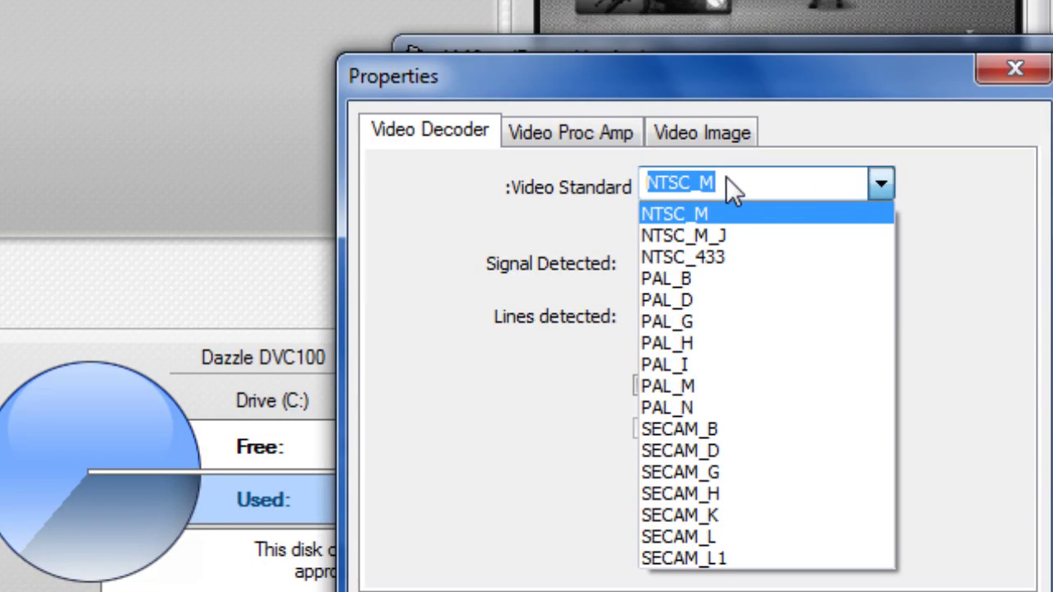
left_click(717, 429)
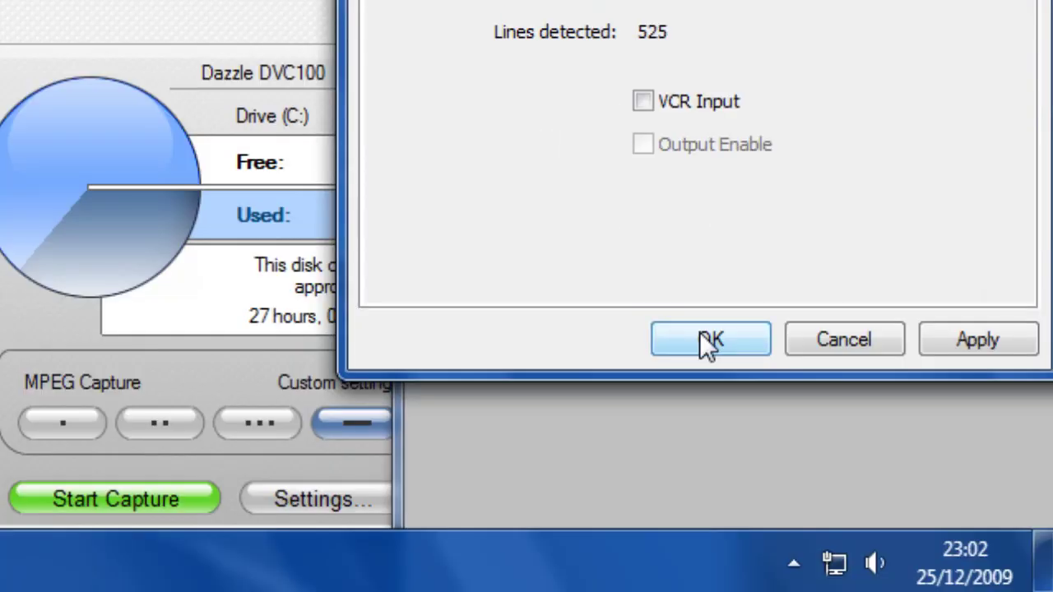
left_click(701, 335)
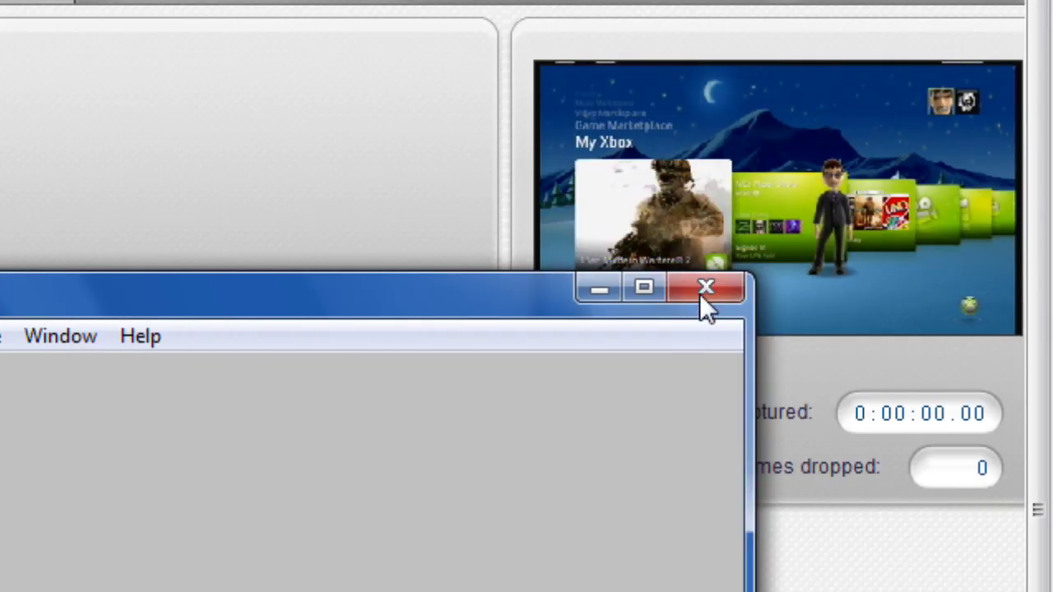
left_click(905, 140)
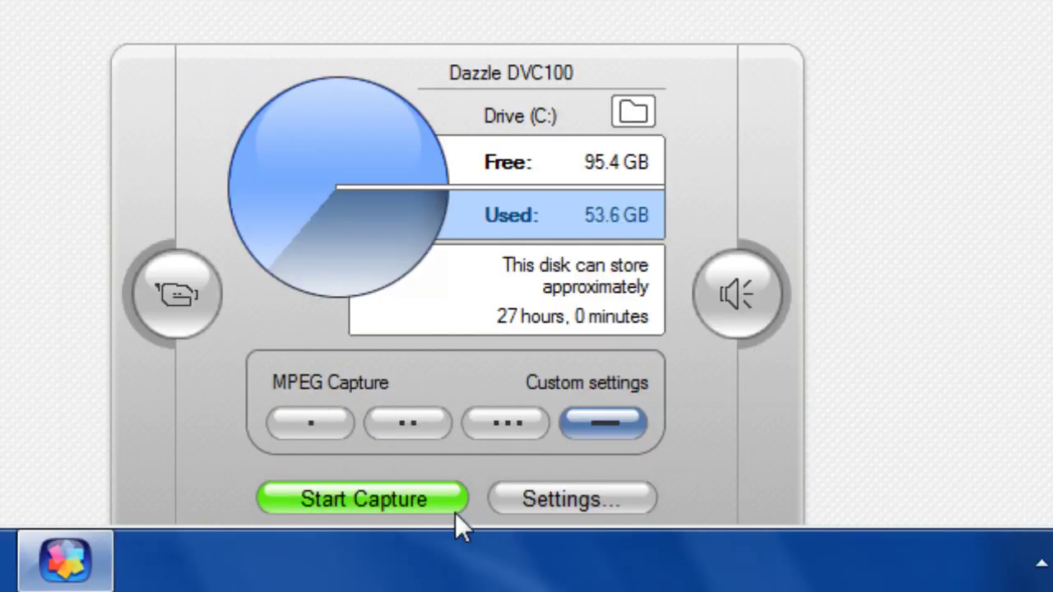
- Start capturing the Xbox video, then bring up the Start menu
left_click(416, 502)
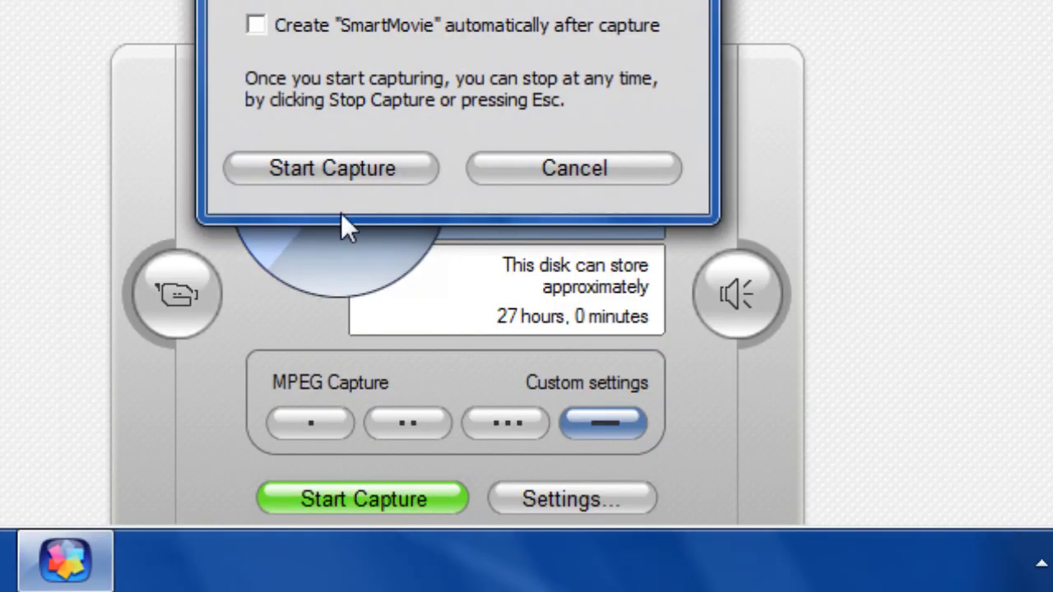
left_click(350, 172)
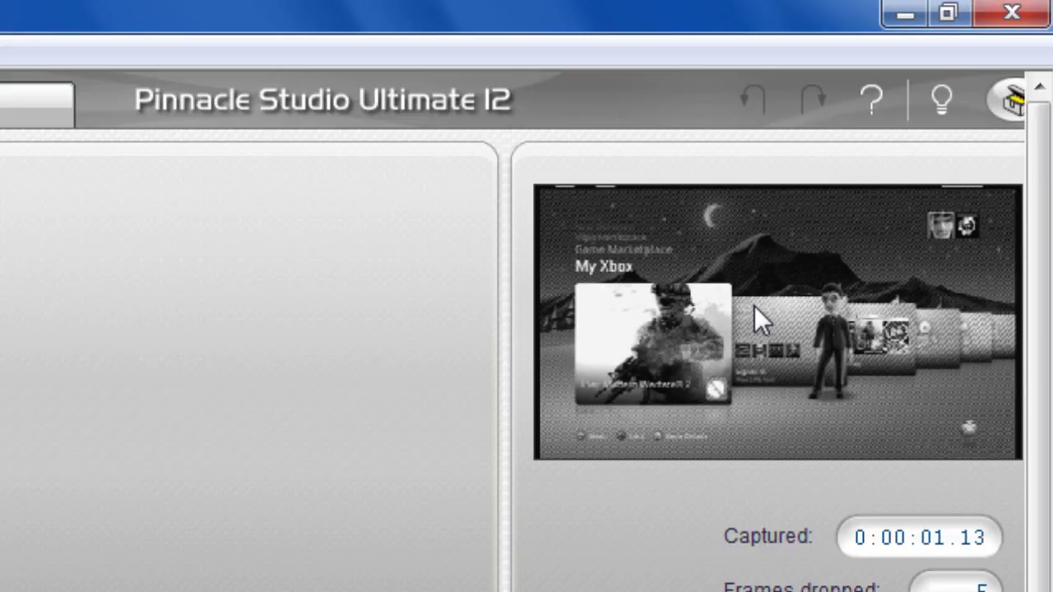
key("super")
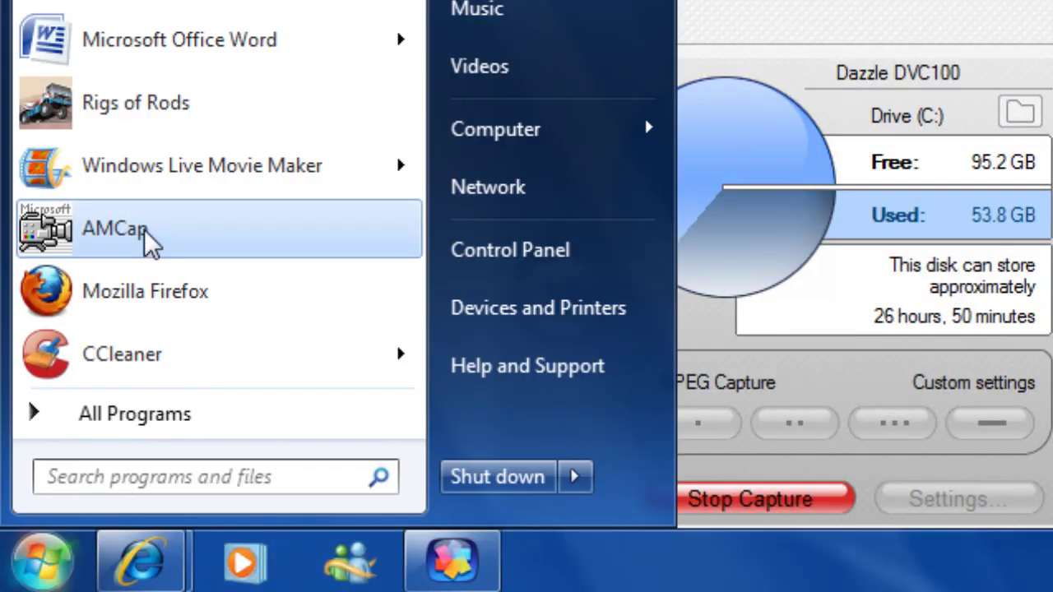
- Relaunch AMCap and switch its capture device to Dazzle DVC100 Video
left_click(143, 238)
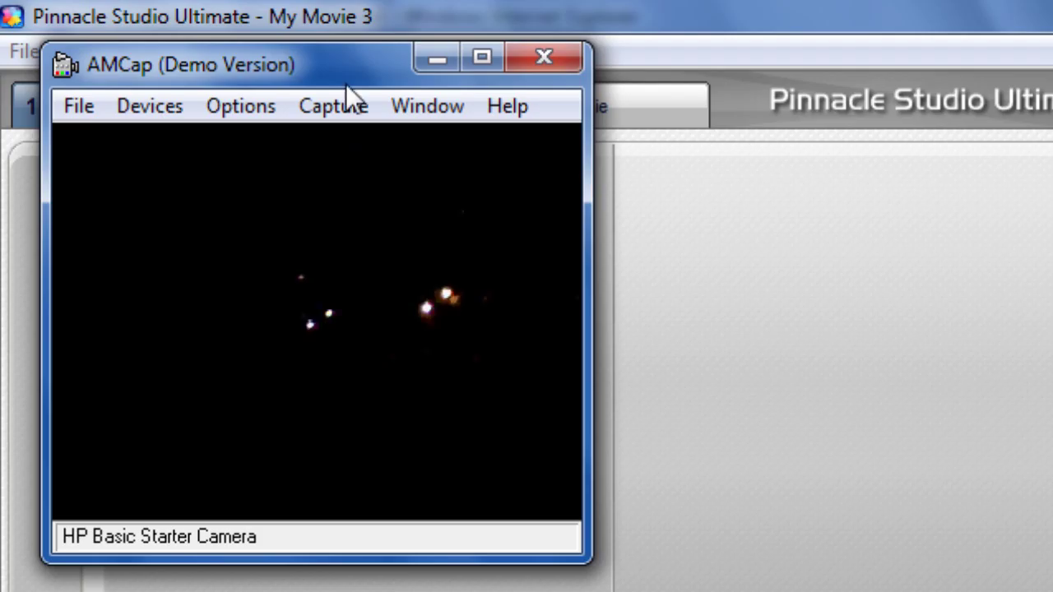
left_click_drag(345, 84, 740, 368)
left_click(579, 406)
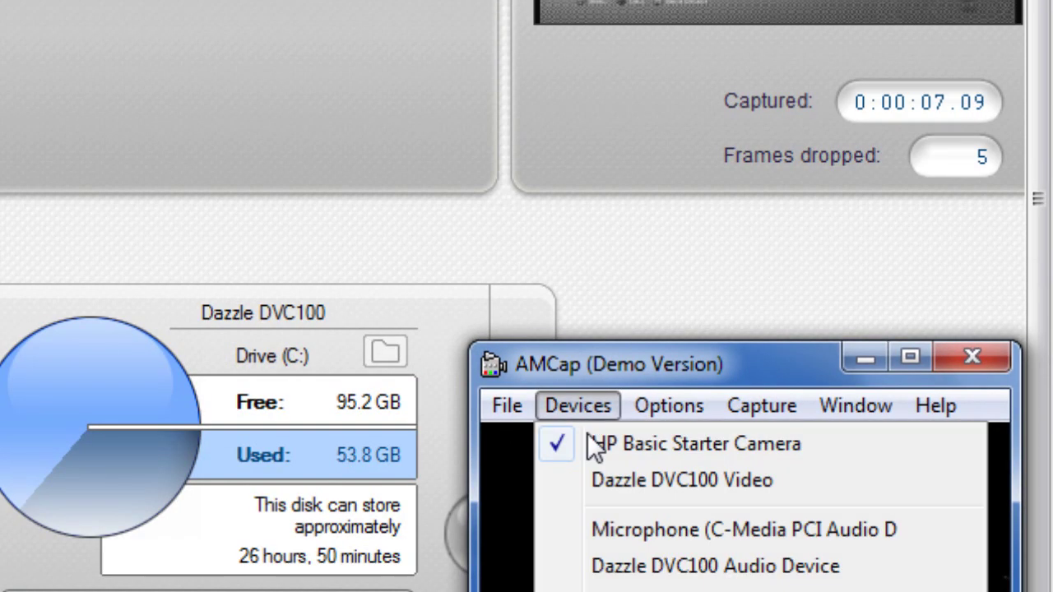
left_click(613, 483)
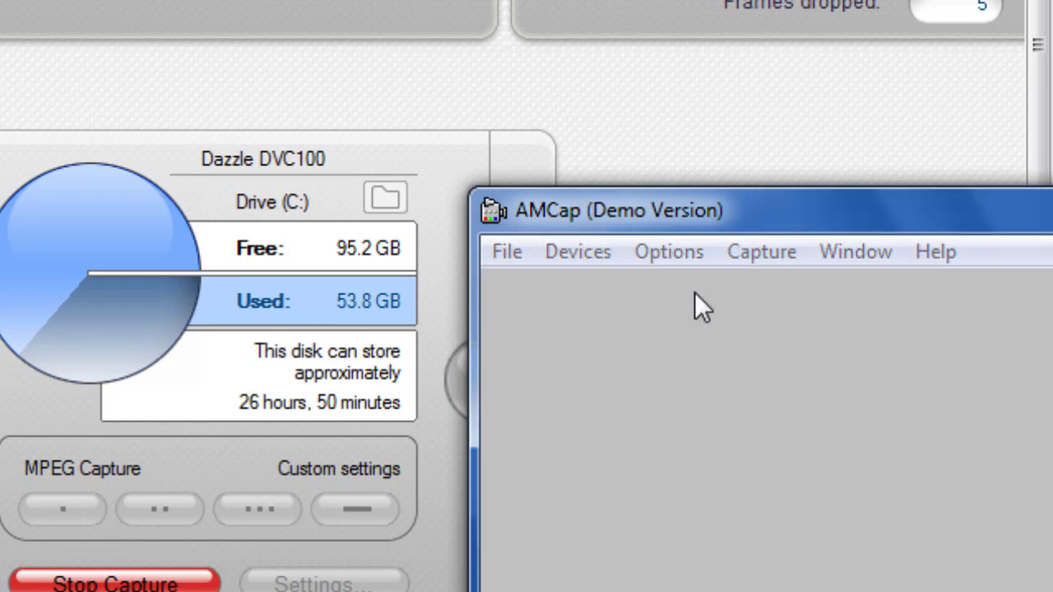
left_click(399, 175)
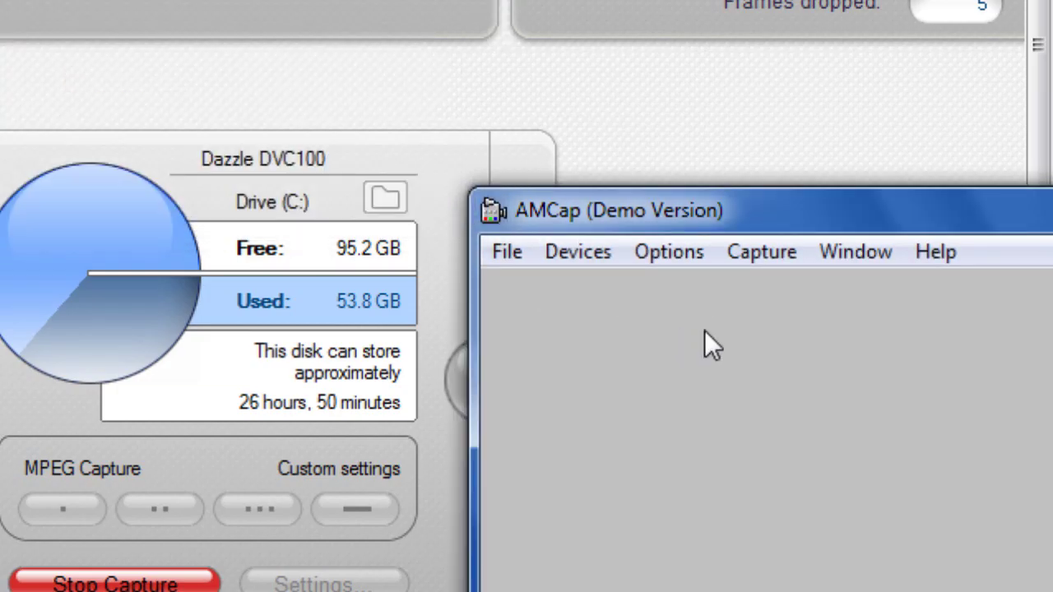
- Set the video standard to SECAM_B, close AMCap, and stop the running capture
left_click(668, 252)
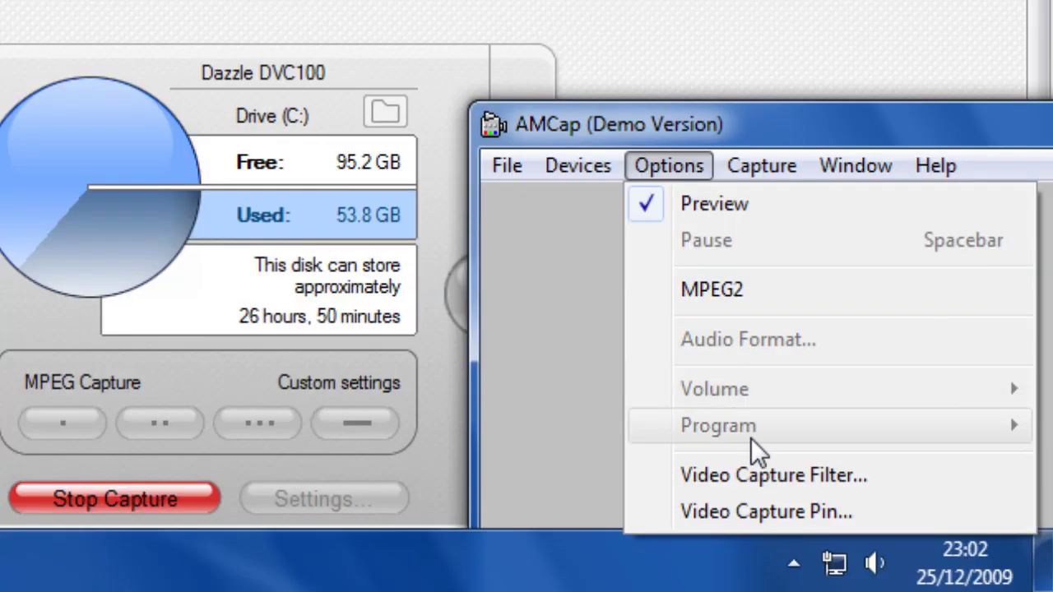
left_click(740, 475)
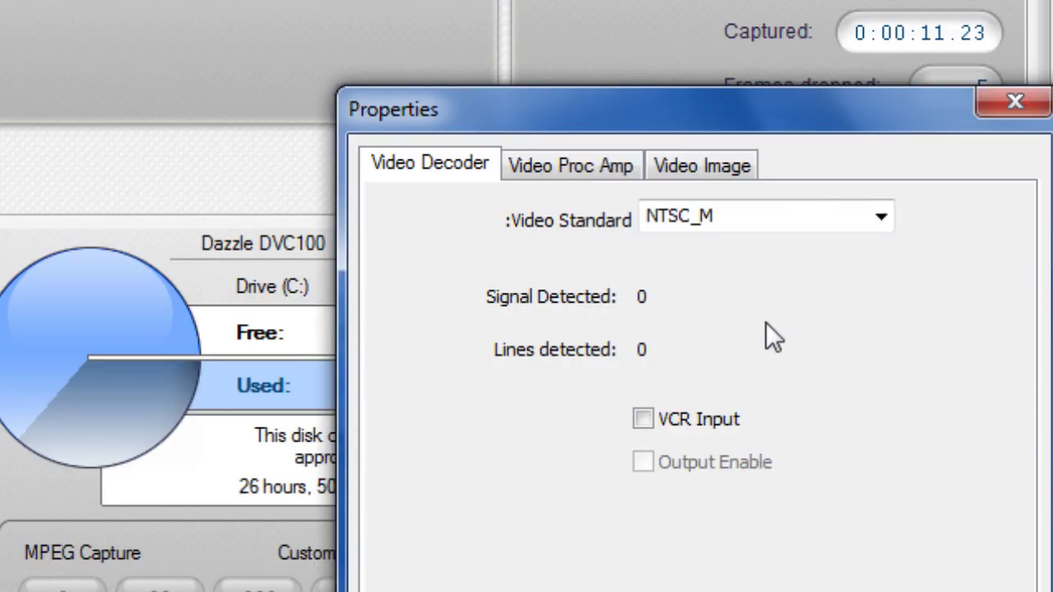
left_click(881, 215)
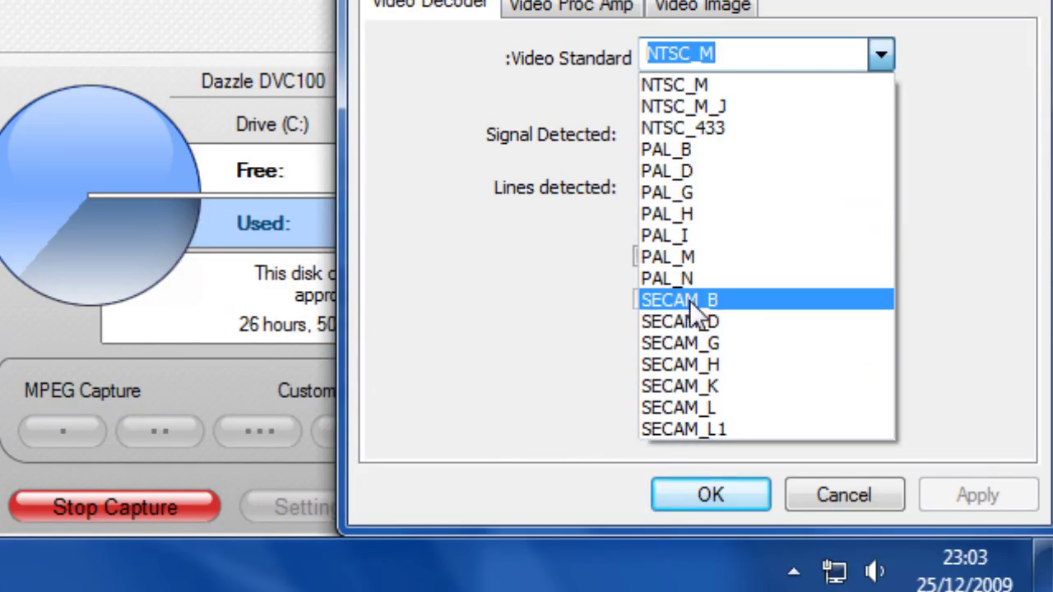
left_click(684, 465)
left_click(710, 489)
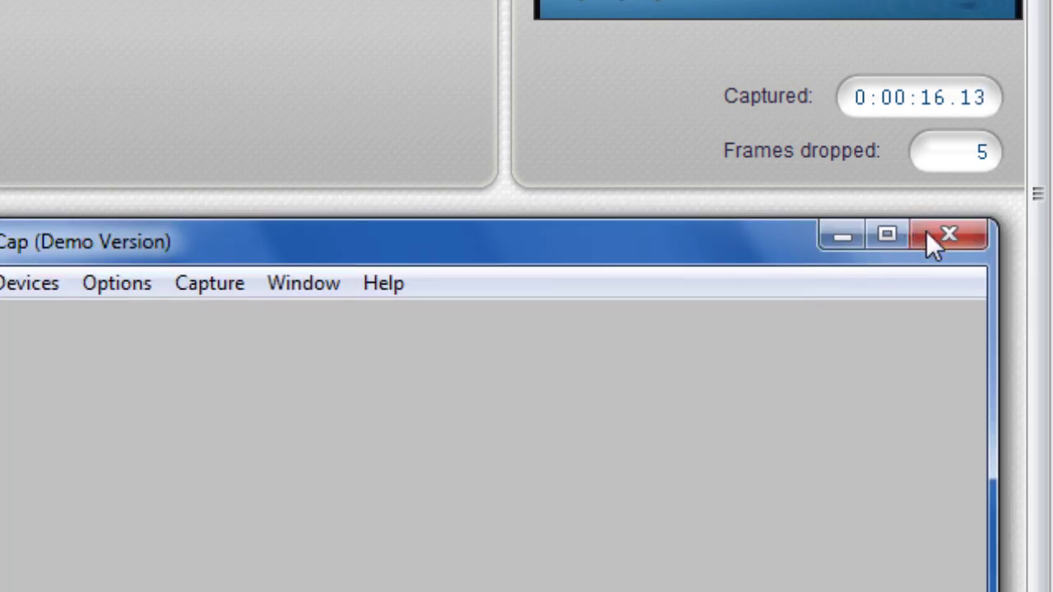
left_click(929, 237)
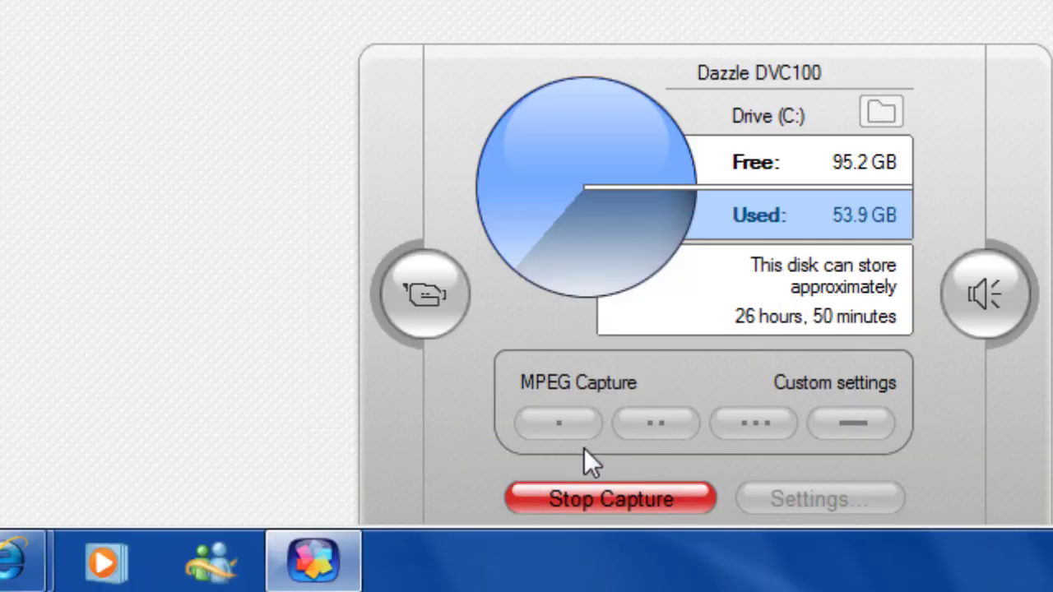
left_click(592, 498)
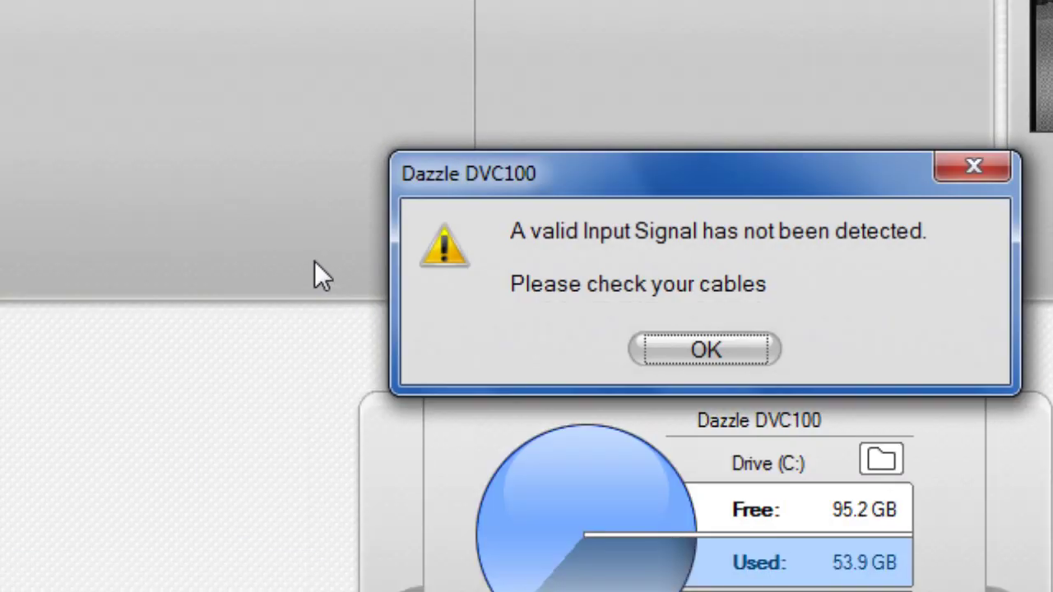
- Dismiss the 'valid Input Signal has not been detected' warning with OK
left_click(730, 359)
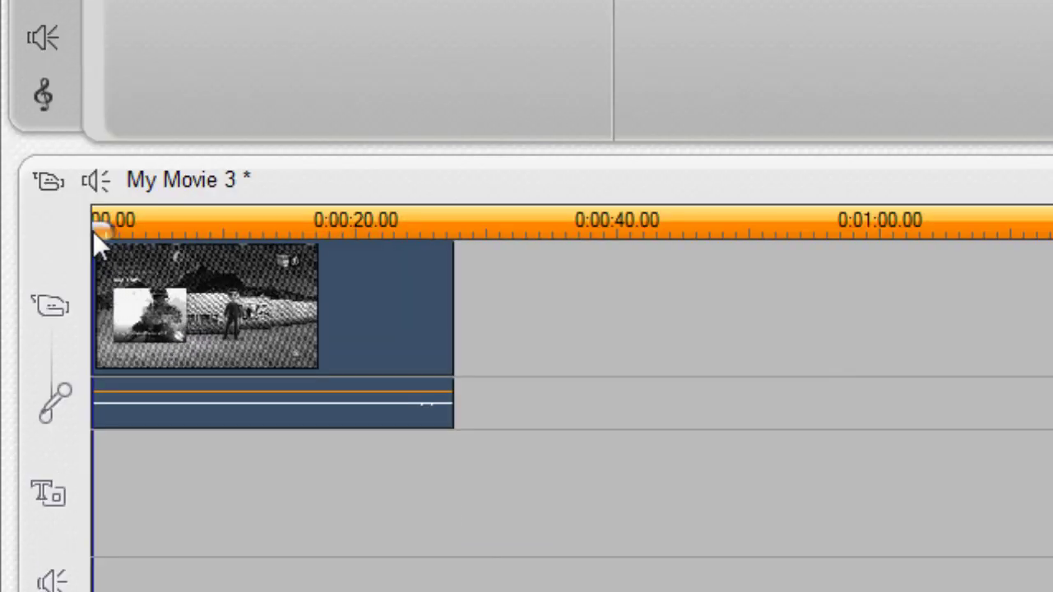
- Split the clip where colour begins, delete the black-and-white opening, and play the result
left_click_drag(96, 231, 282, 280)
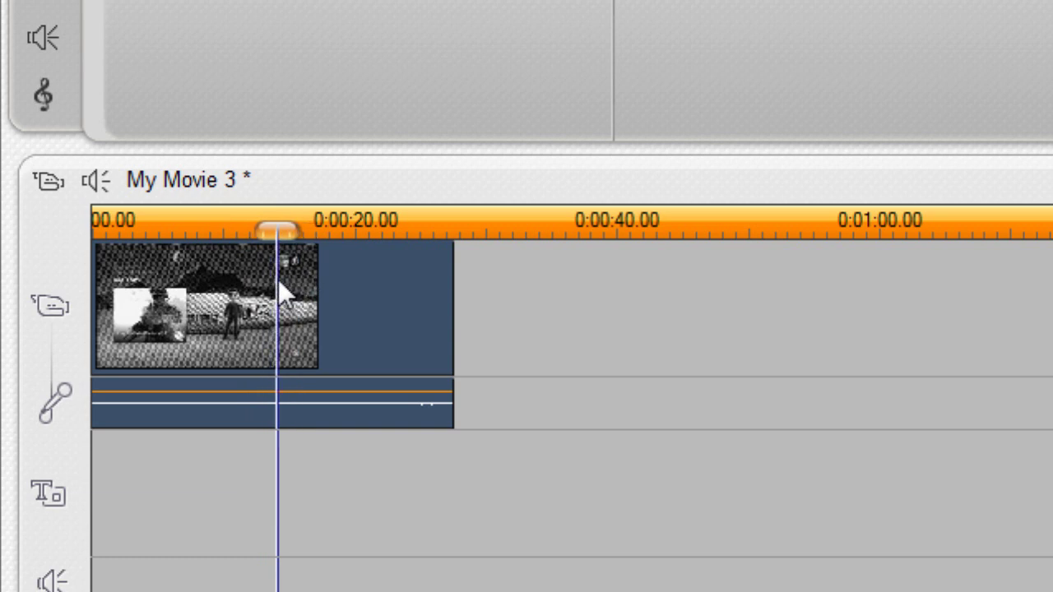
right_click(278, 278)
left_click(357, 329)
key("Home")
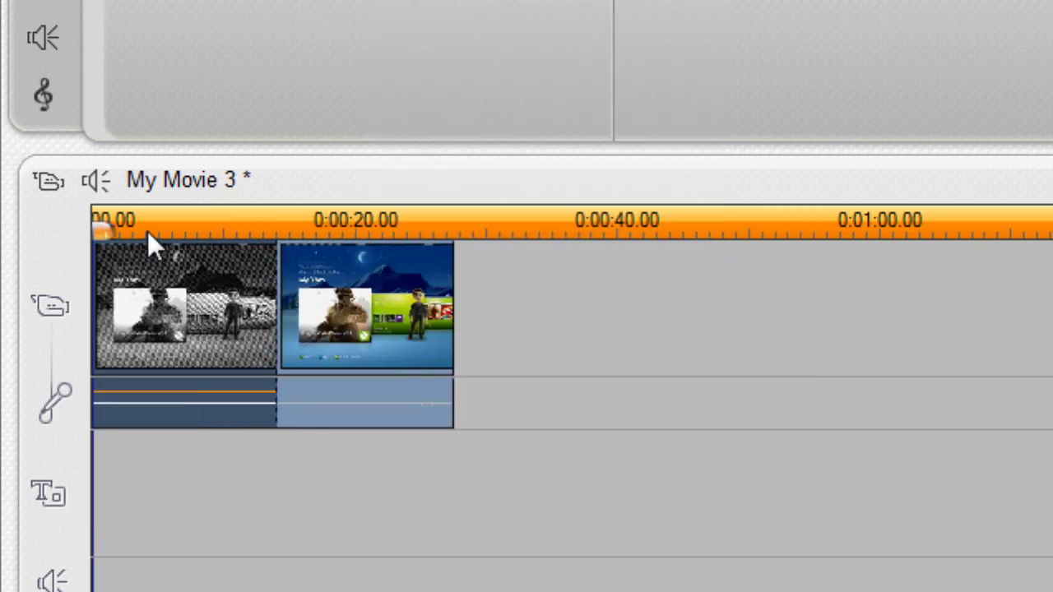
key("Delete")
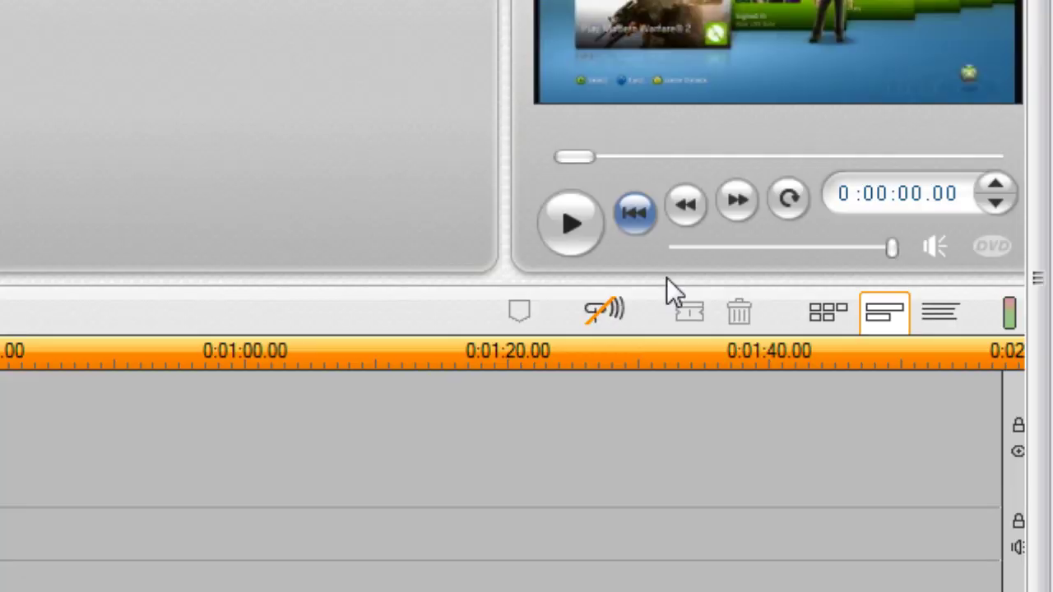
left_click(561, 578)
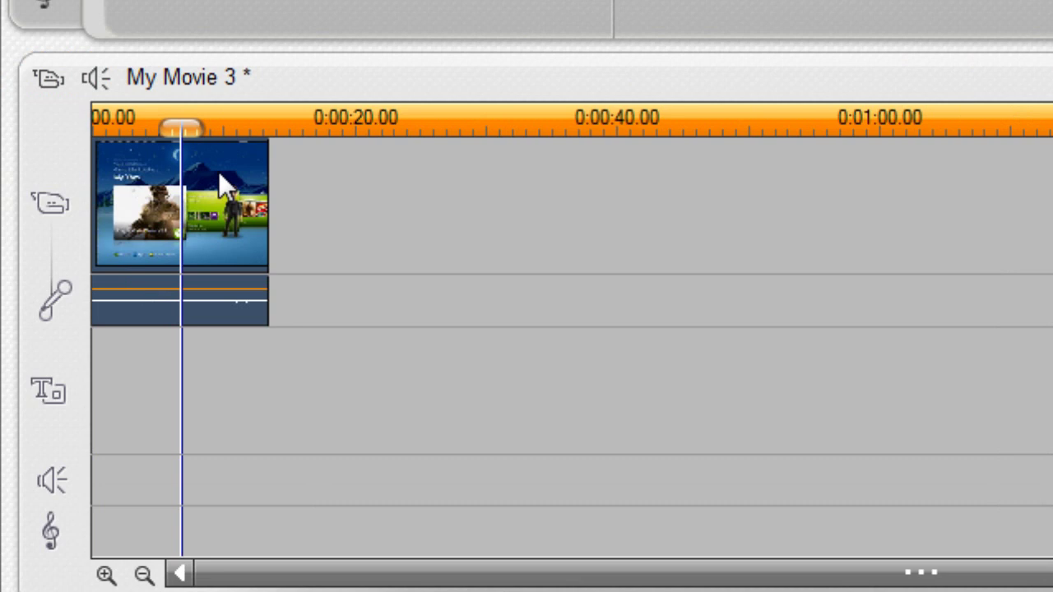
left_click(218, 170)
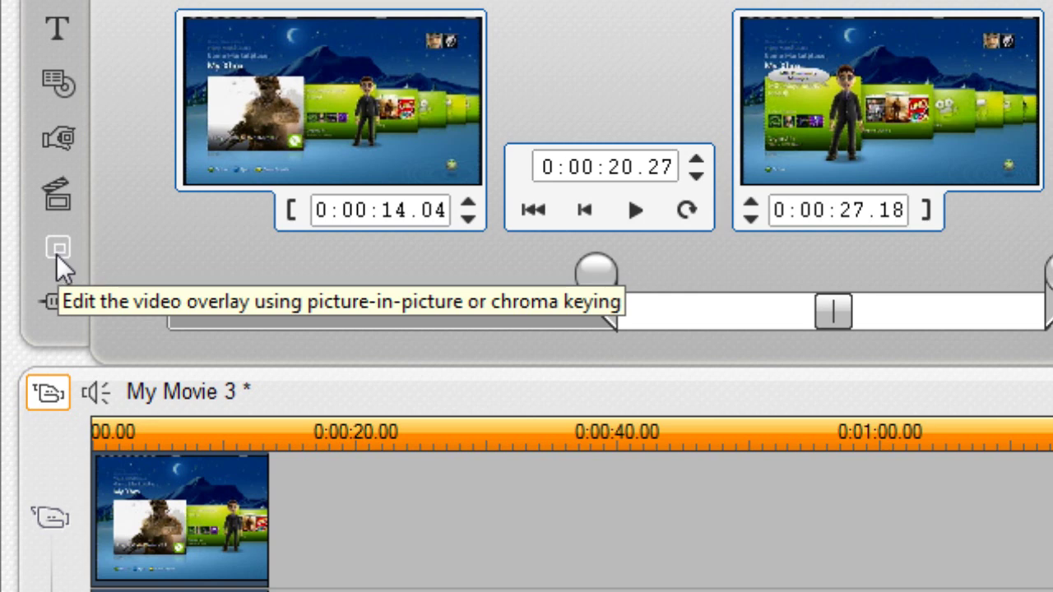
- Apply the Full Screen picture-in-picture preset and crop the top, right and left edge lines
left_click(57, 252)
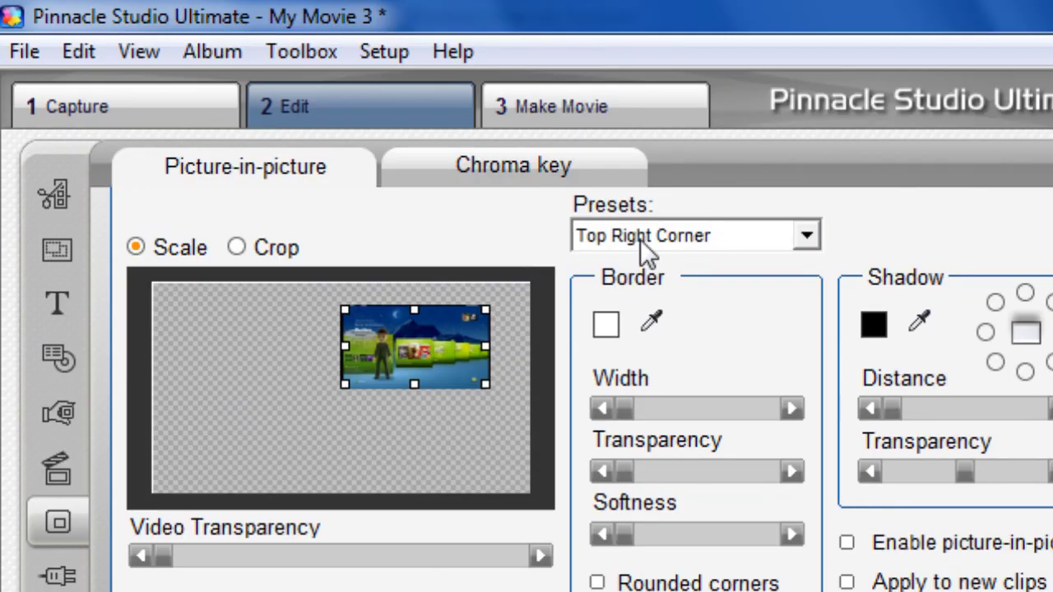
left_click(640, 238)
left_click(636, 403)
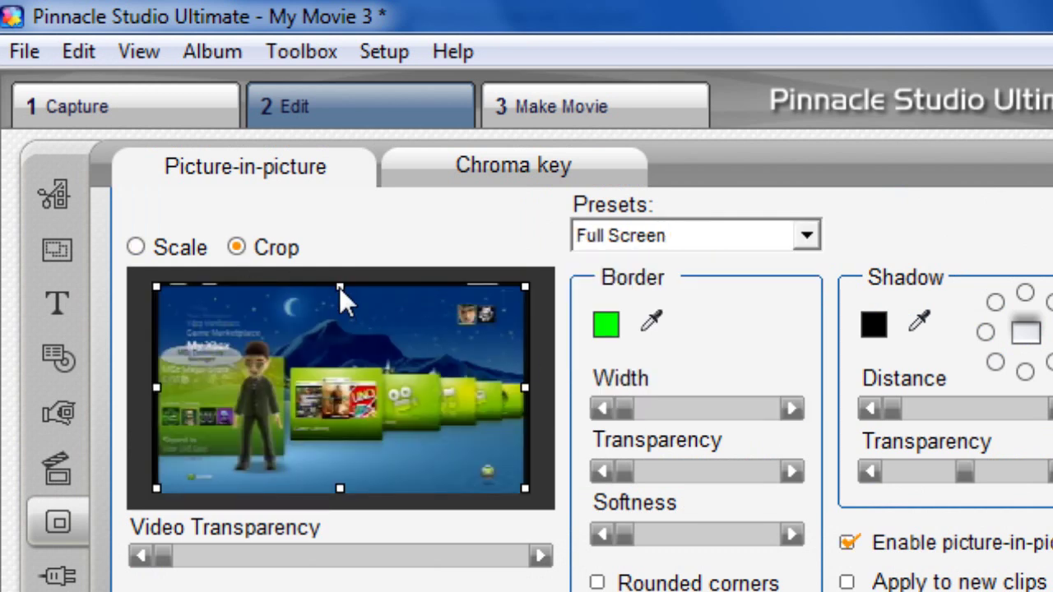
left_click_drag(339, 287, 339, 291)
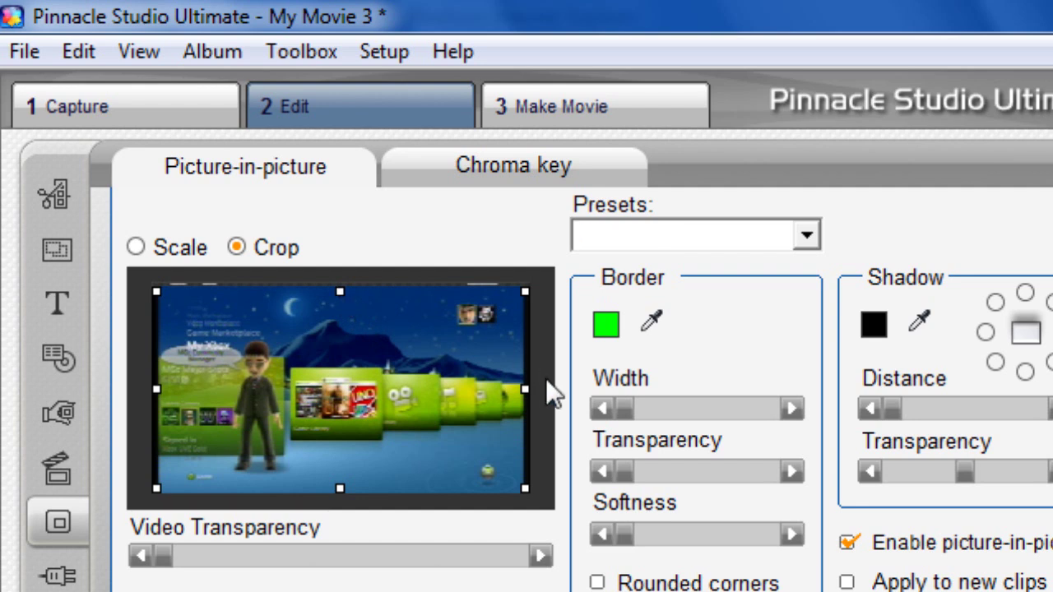
left_click_drag(531, 388, 524, 389)
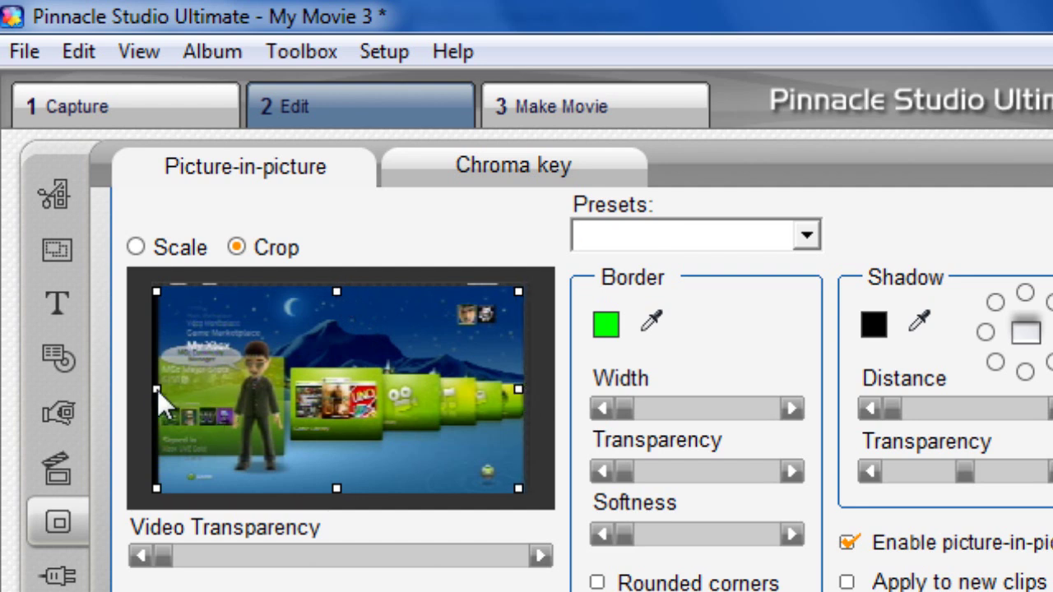
left_click_drag(157, 390, 158, 389)
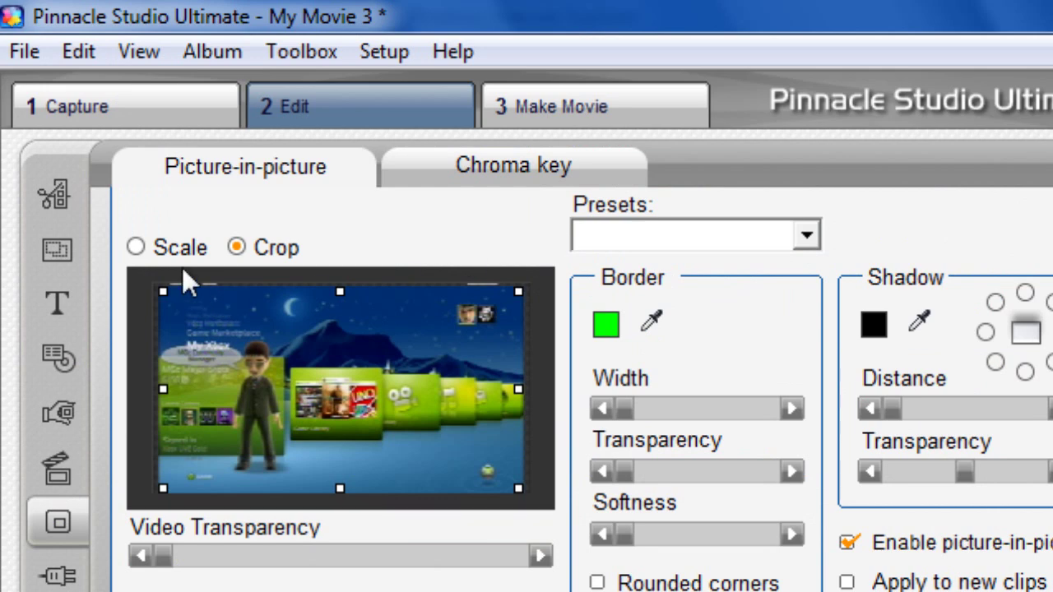
- Scale the picture up so it nearly fills the frame
left_click(136, 247)
left_click_drag(285, 383, 276, 376)
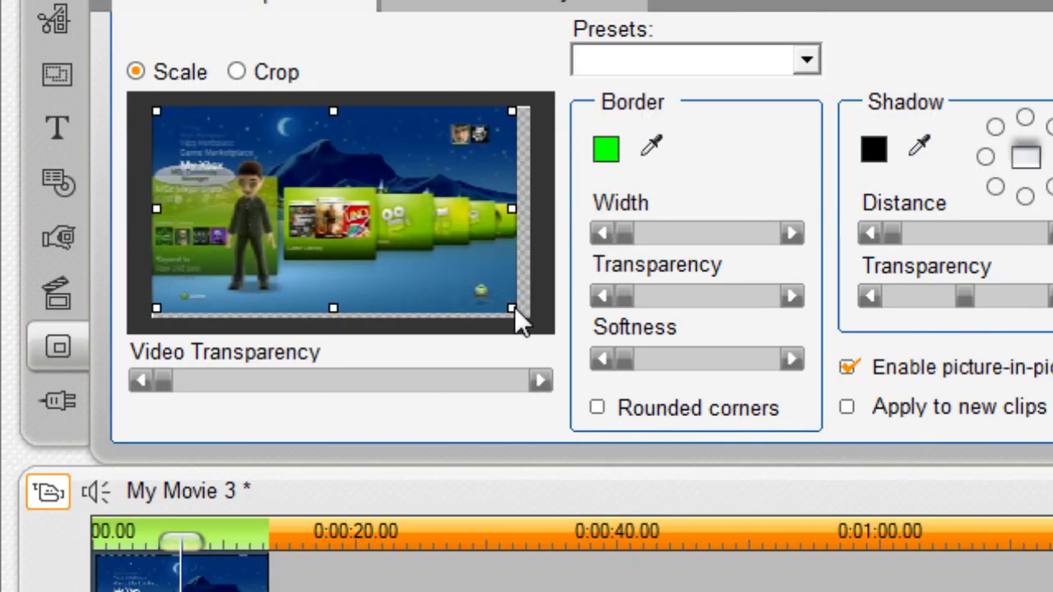
left_click_drag(516, 311, 539, 320)
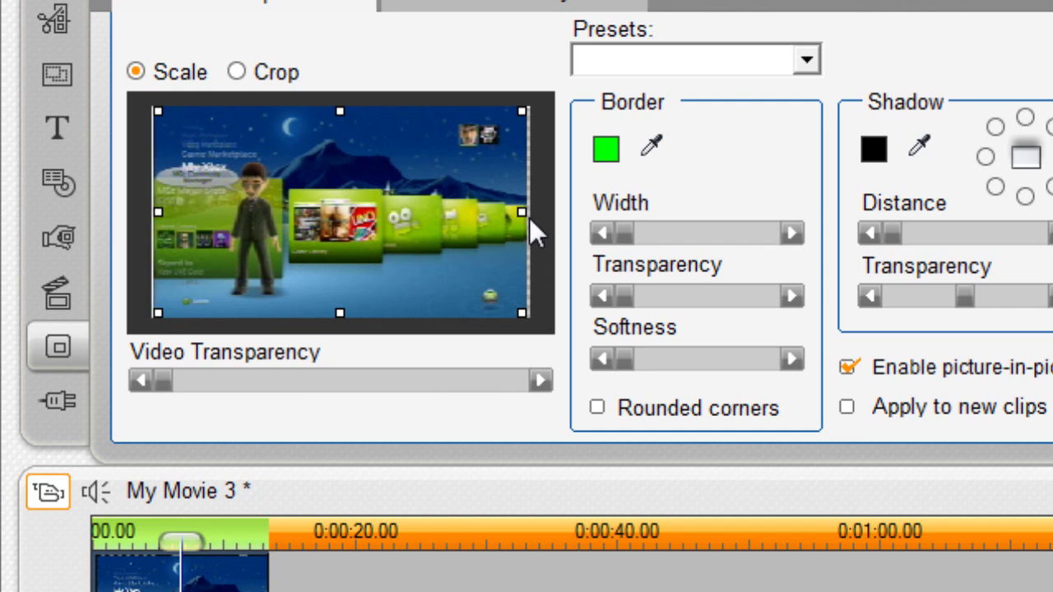
left_click_drag(524, 209, 532, 210)
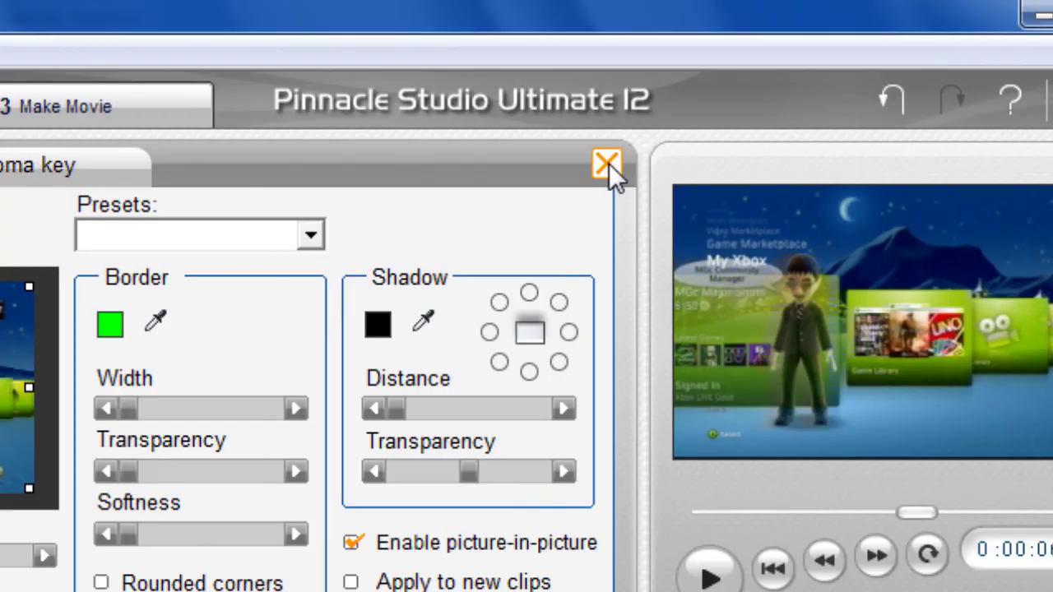
- Close the picture-in-picture editor and play the edited movie from the start
left_click(1051, 2)
left_click_drag(182, 316, 77, 334)
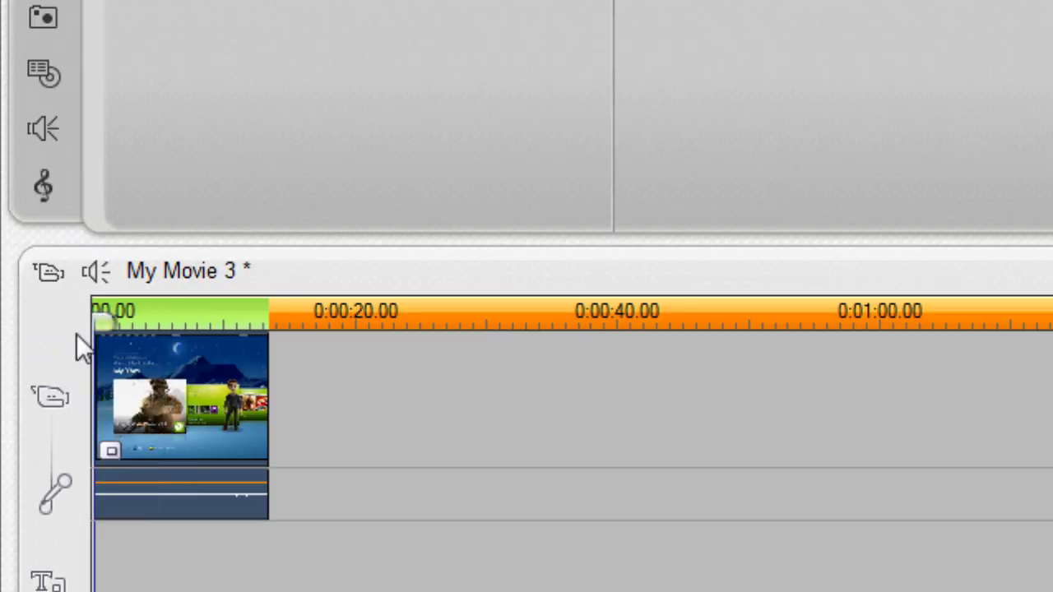
left_click(709, 183)
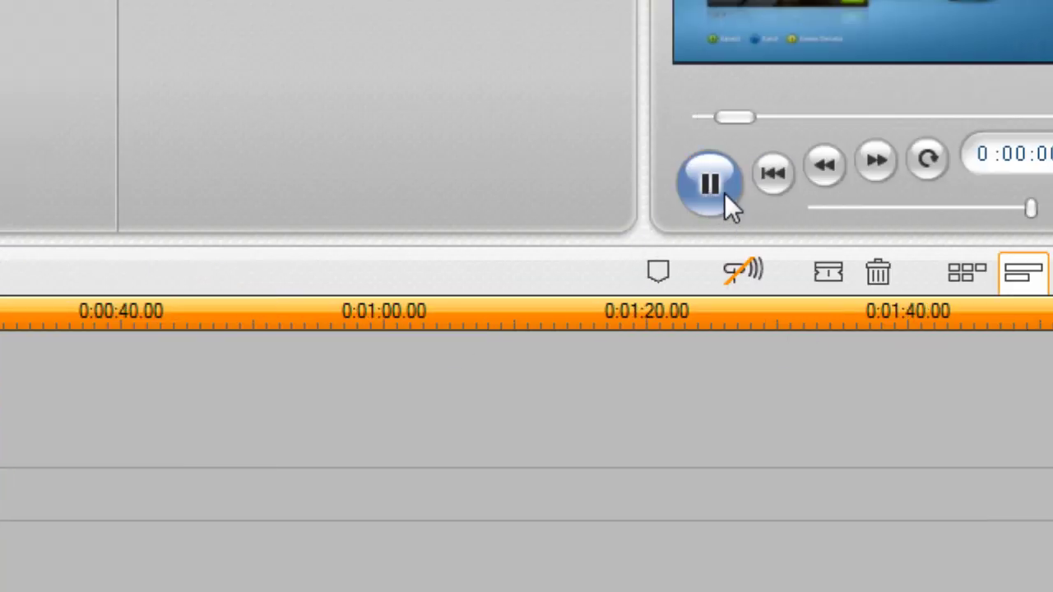